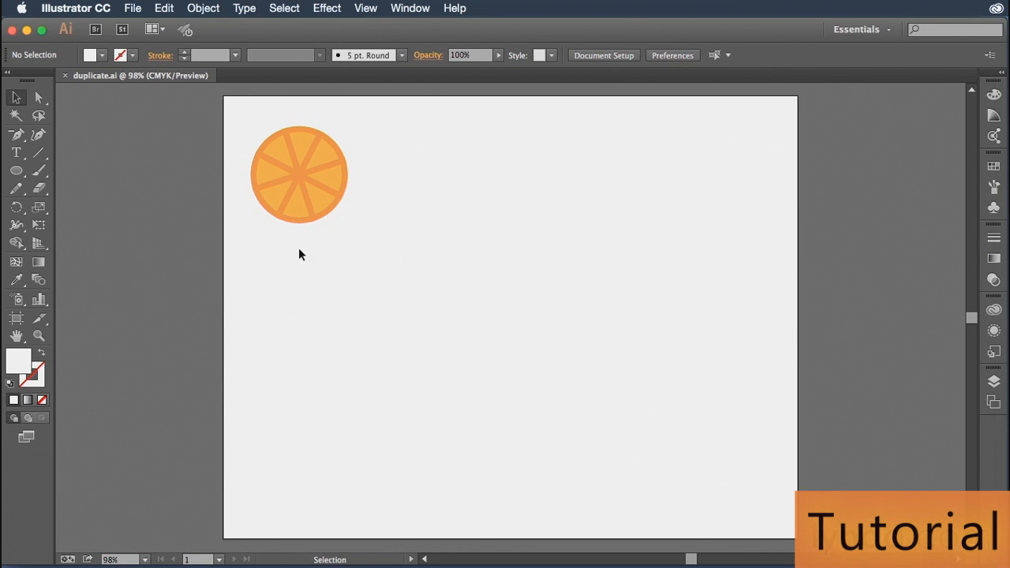
Copy the orange slice and paste a duplicate in the middle of the artboard
click(310, 183)
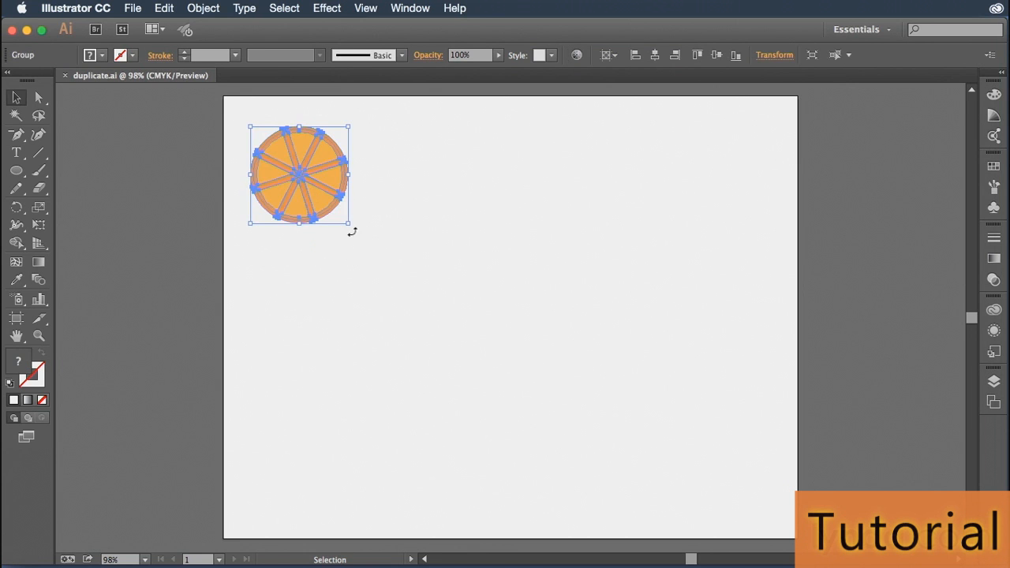
key(super+c)
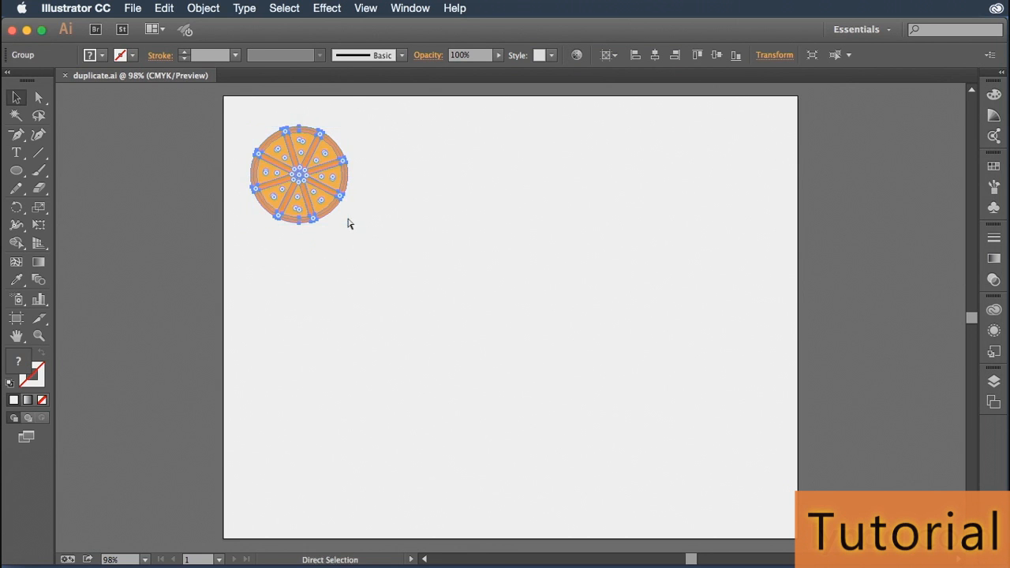
click(164, 8)
click(189, 77)
click(164, 8)
click(199, 91)
click(604, 347)
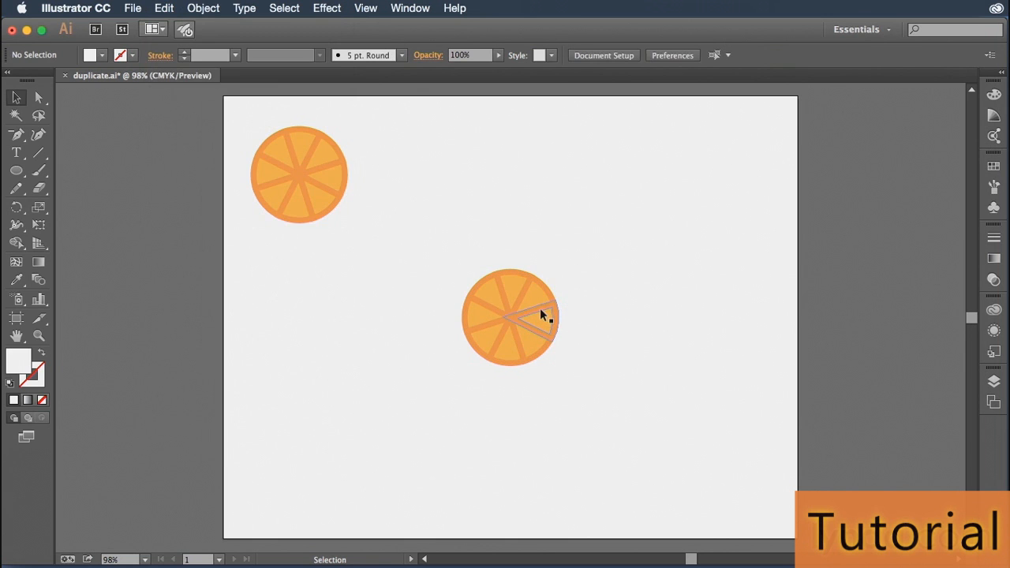
Cut the pasted orange slice from the middle of the artboard
click(539, 310)
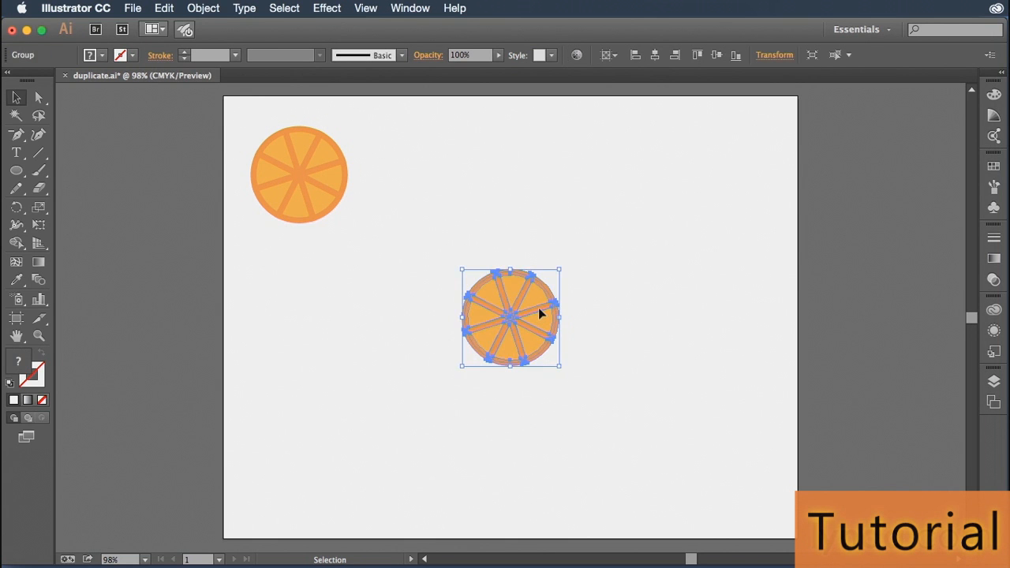
key(super+x)
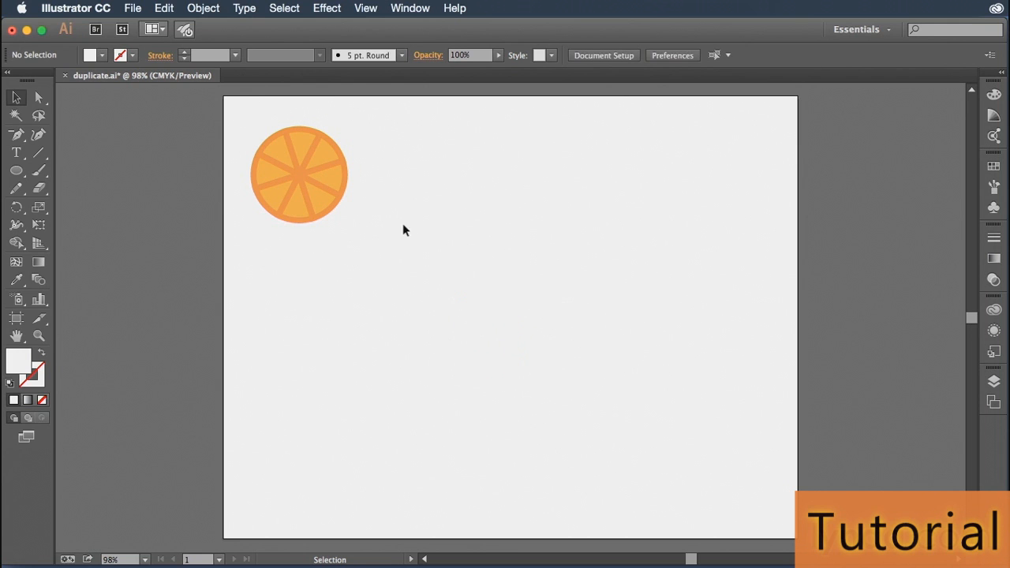
Duplicate the orange slice to its right, duplicate that copy straight below, and duplicate the lower one near the artboard's right edge
click(310, 173)
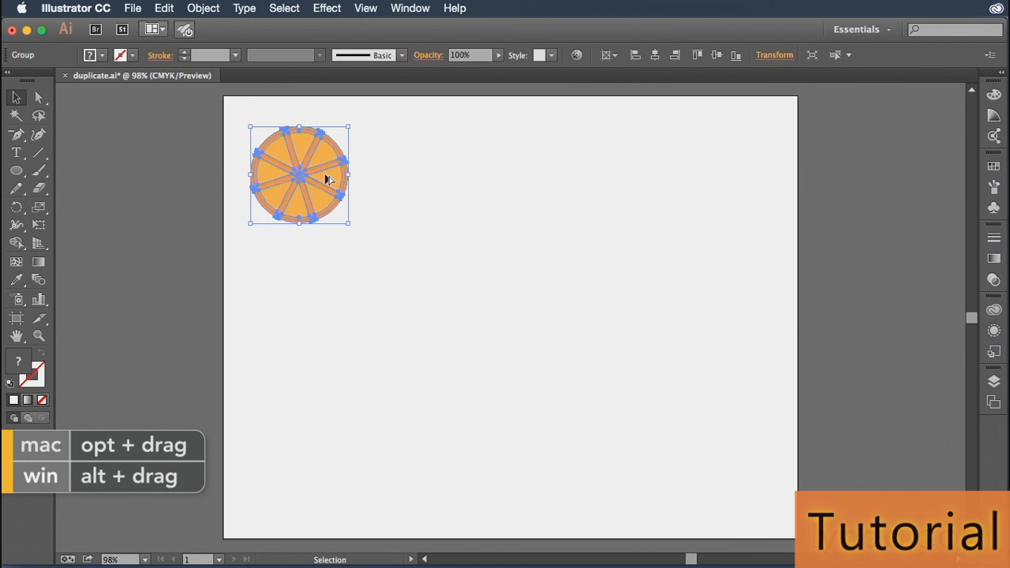
drag(327, 179, 442, 178)
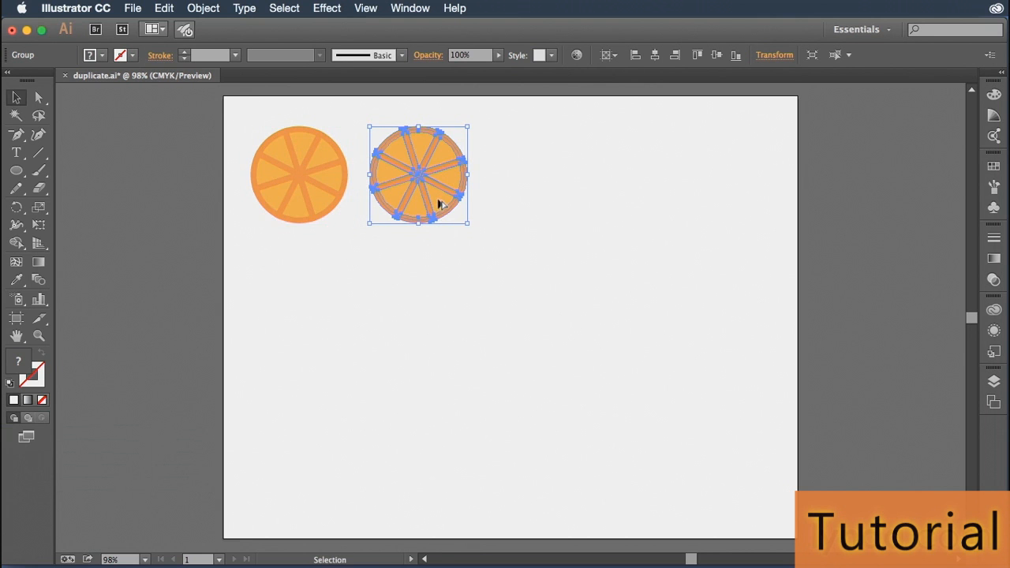
drag(439, 204, 439, 325)
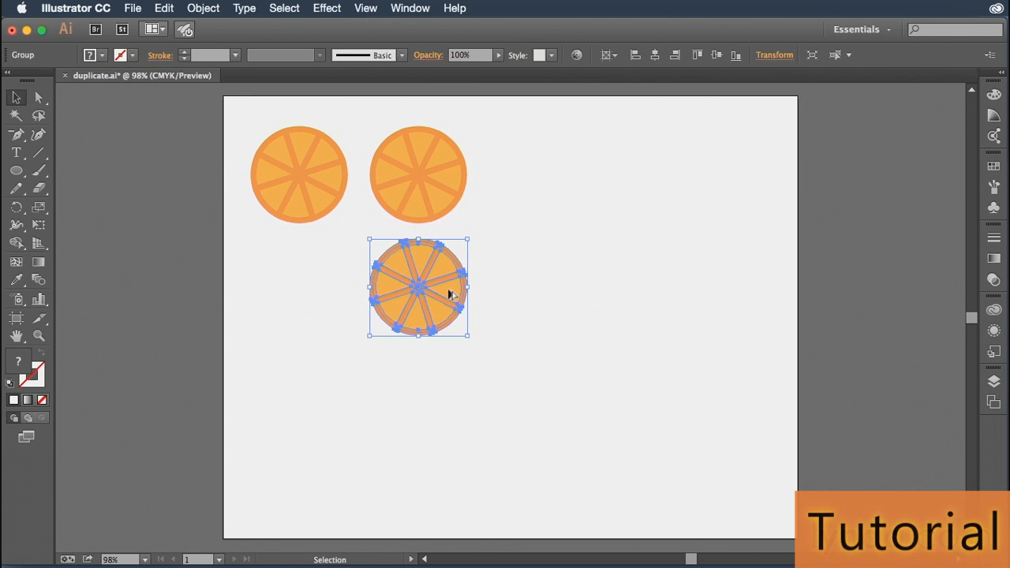
drag(449, 294, 735, 302)
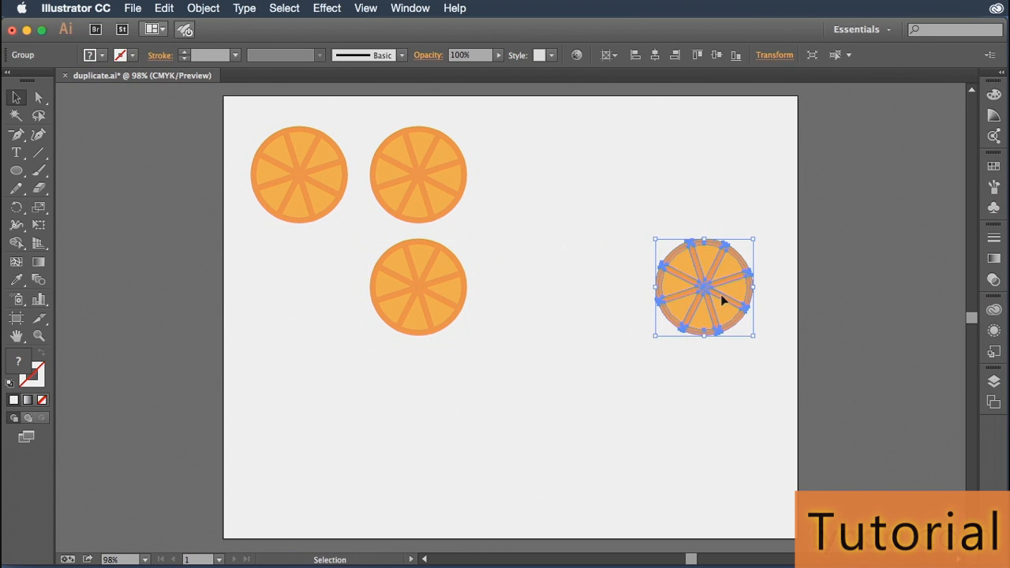
click(733, 440)
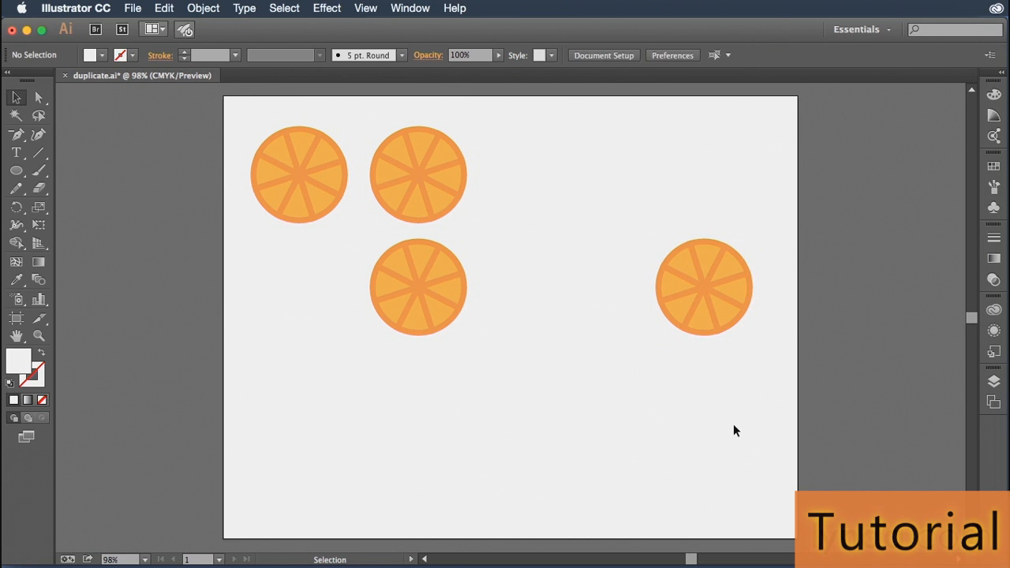
Delete the three duplicated orange slices, keeping only the original at the artboard's upper left
click(742, 257)
shift+click(430, 269)
shift+click(424, 212)
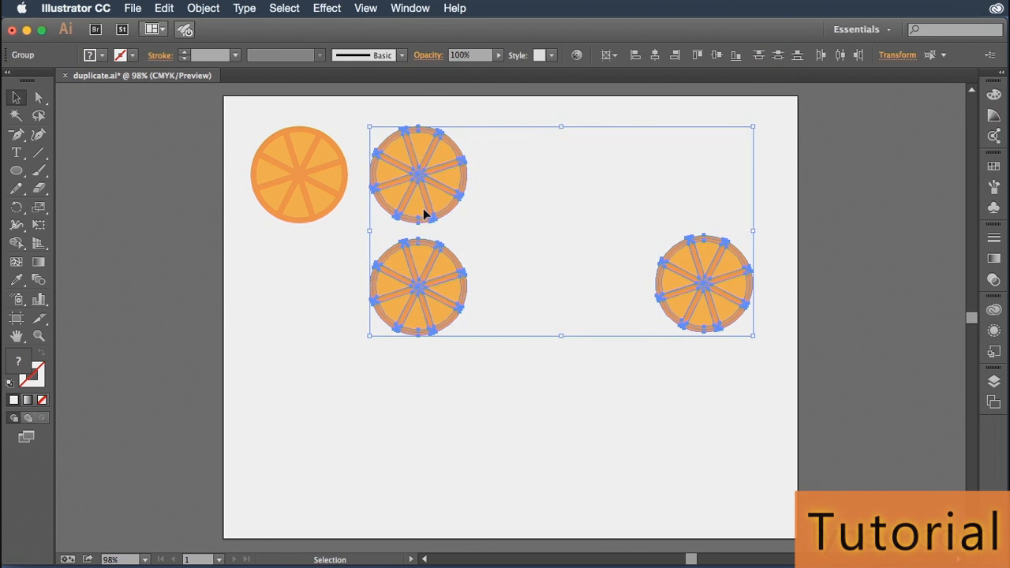
key(Delete)
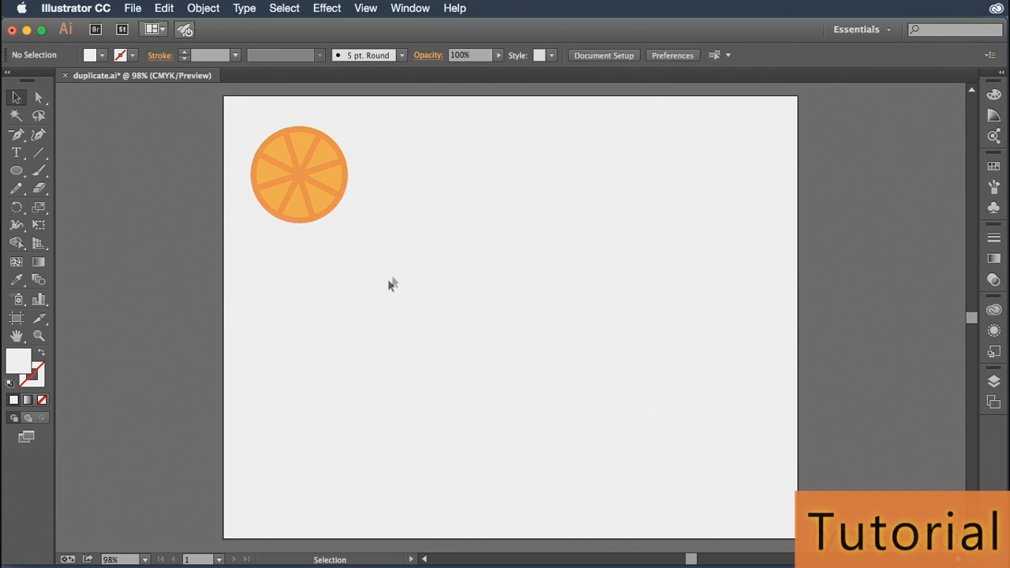
Try duplicating the original orange slice horizontally to its right and undo each attempt
click(316, 184)
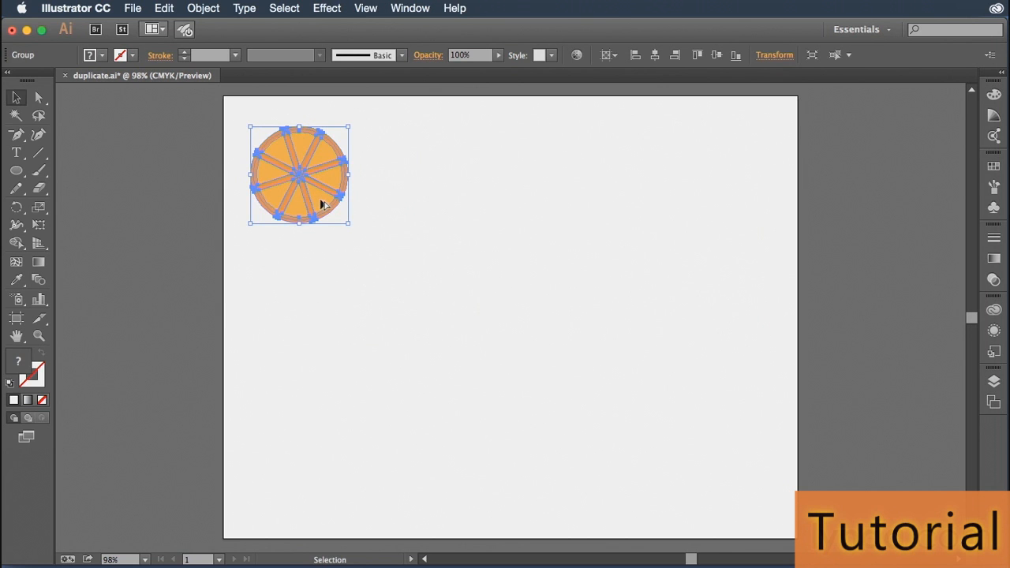
drag(321, 205, 430, 205)
key(super+z)
shift+click(312, 198)
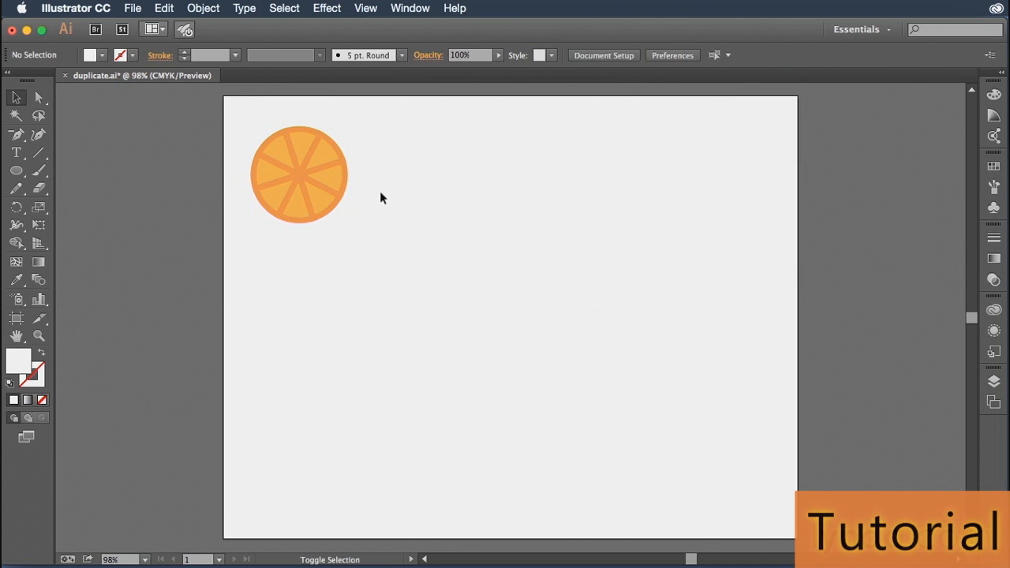
drag(307, 197, 416, 198)
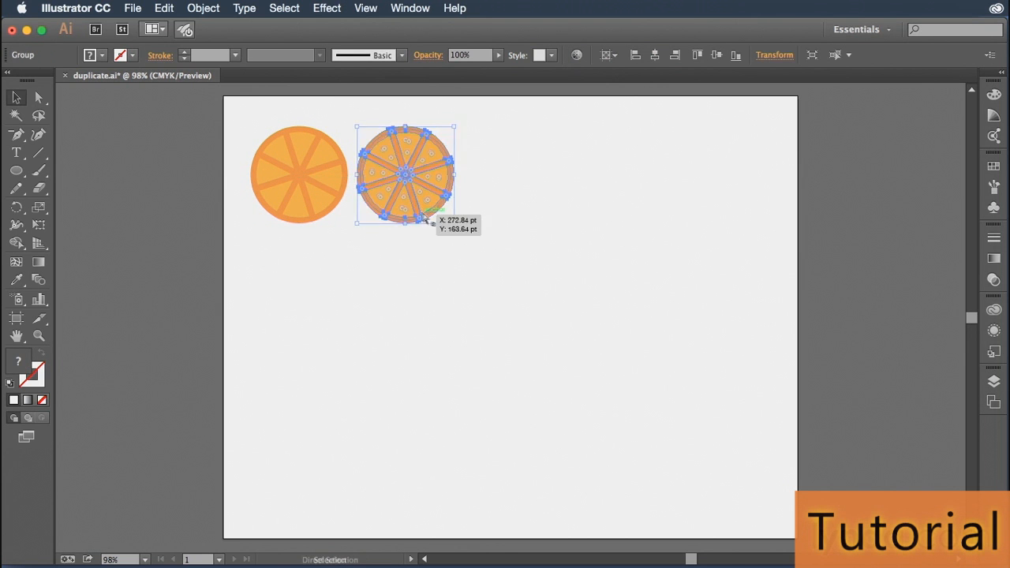
key(super+z)
Duplicate the orange slice just to its right in a level line, and repeat the transformation three times for a row of five
drag(323, 199, 428, 195)
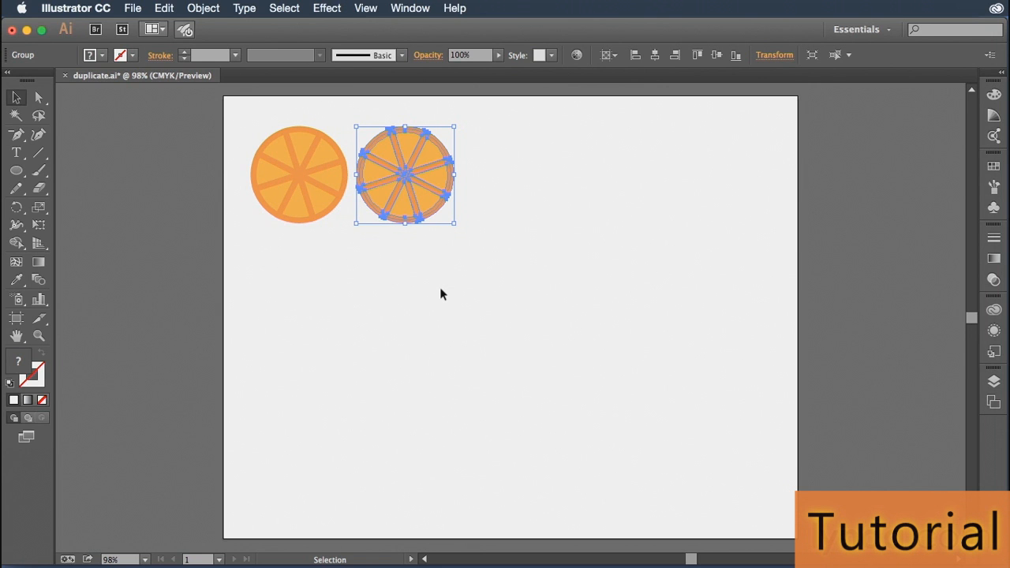
key(a)
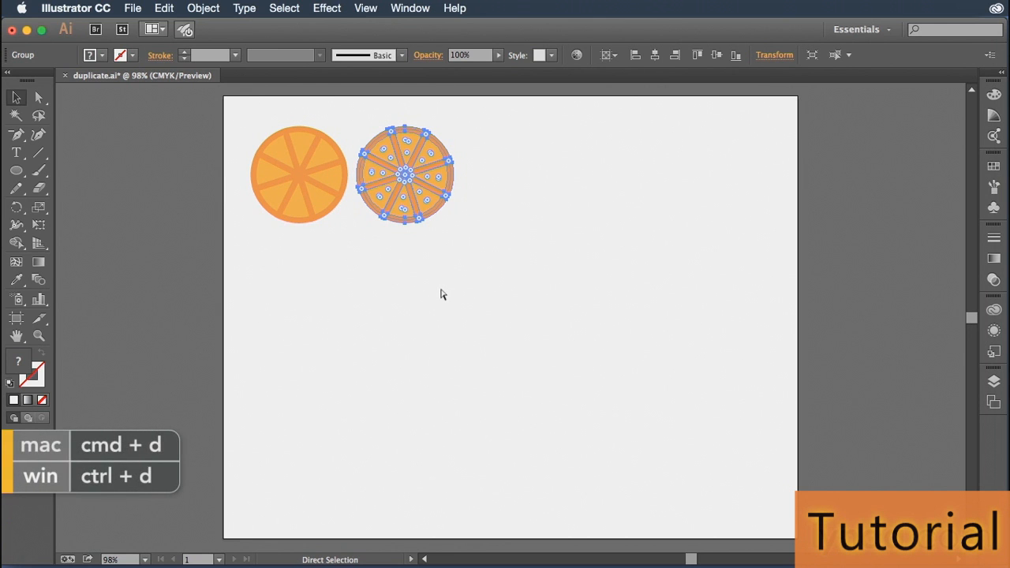
key(cmd+d)
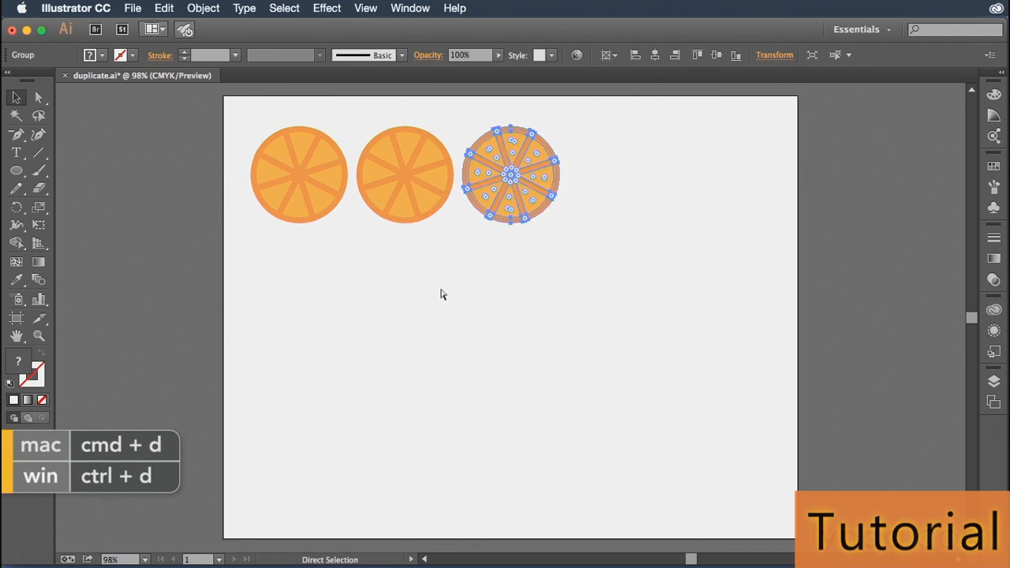
key(super+d)
key(super+d)
key(v)
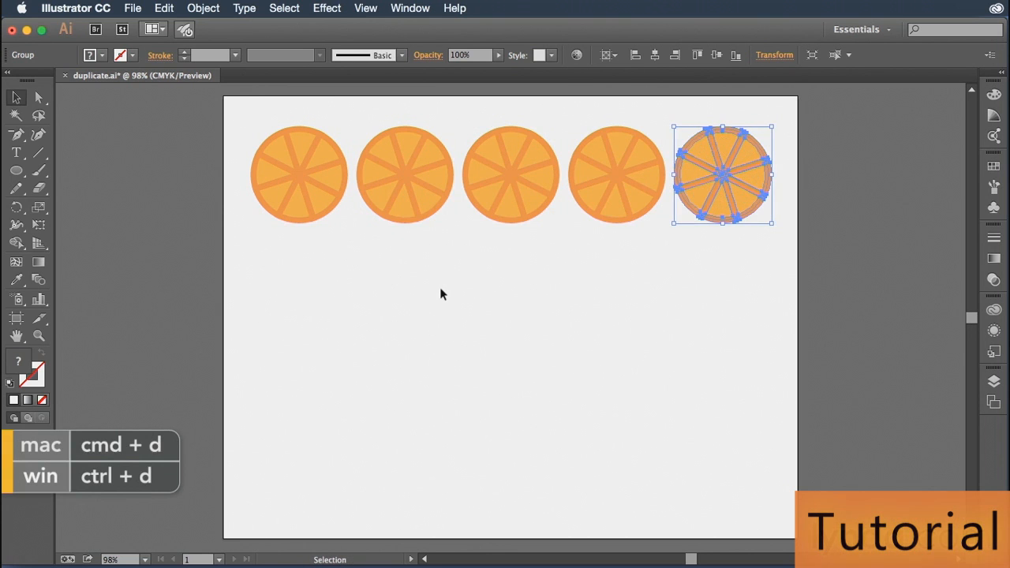
click(476, 333)
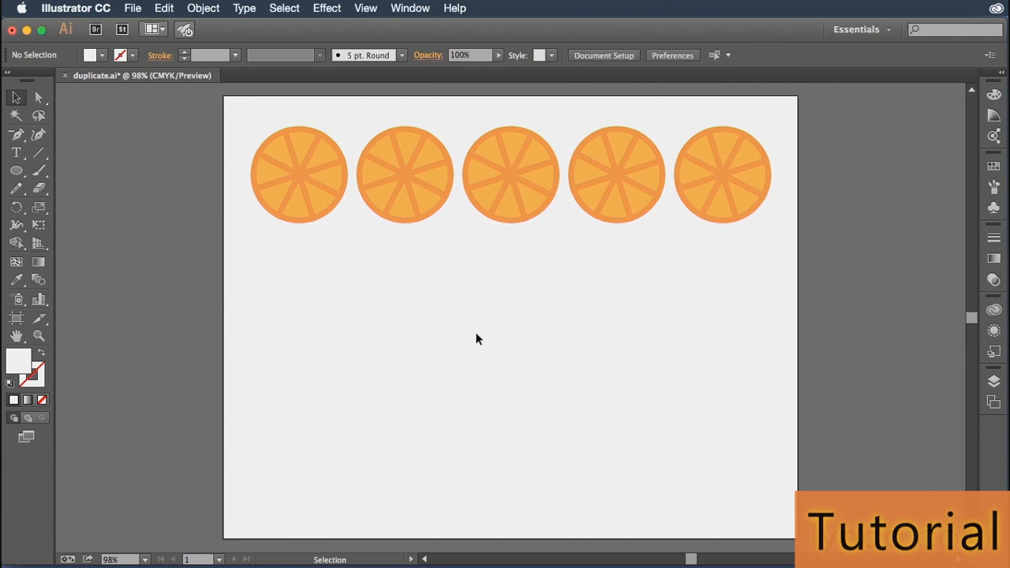
Duplicate the whole row of five orange slices straight below, and repeat the transformation twice to build four rows
drag(842, 155, 247, 220)
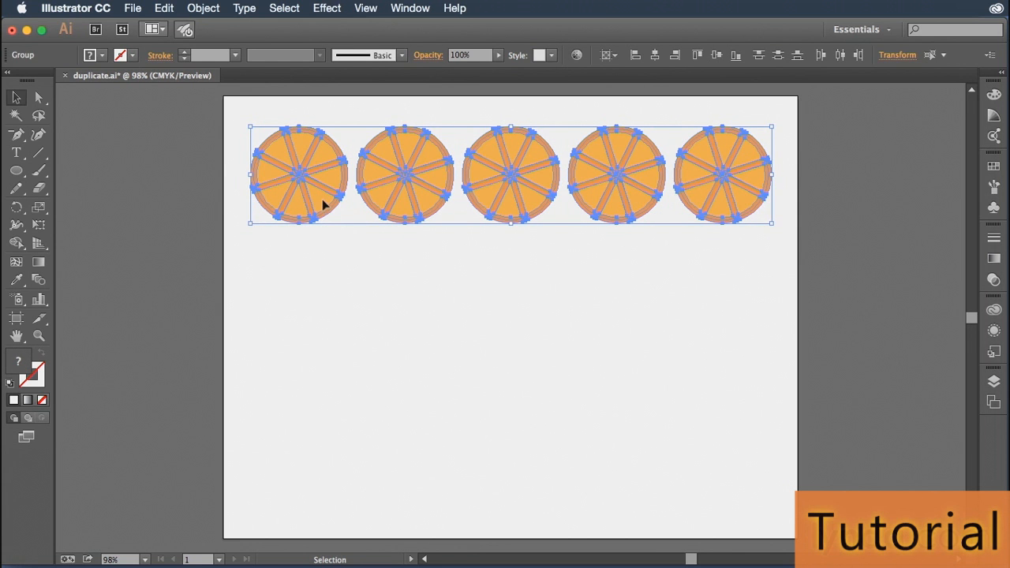
drag(325, 205, 323, 310)
key(a)
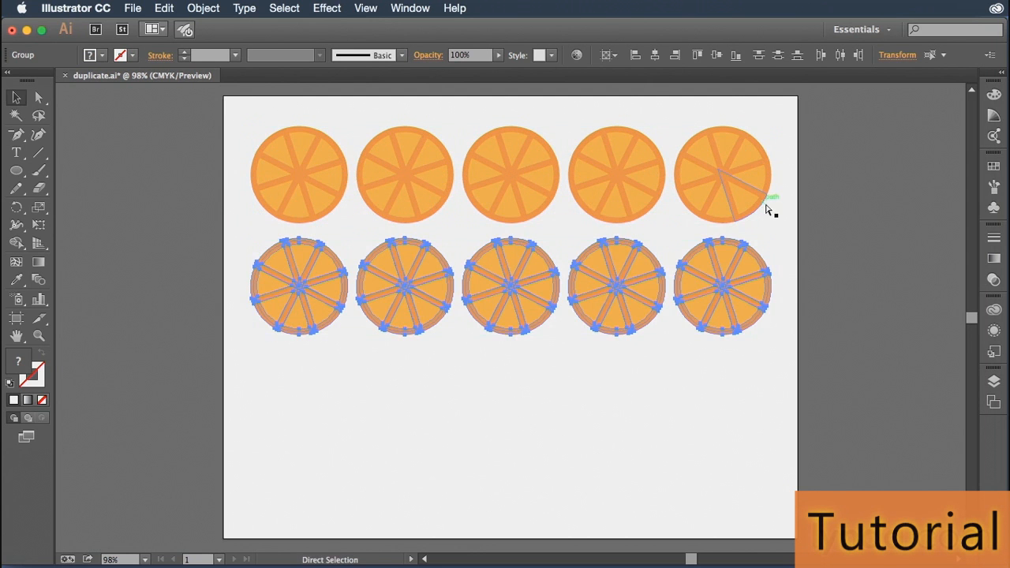
key(super+d)
key(super+d)
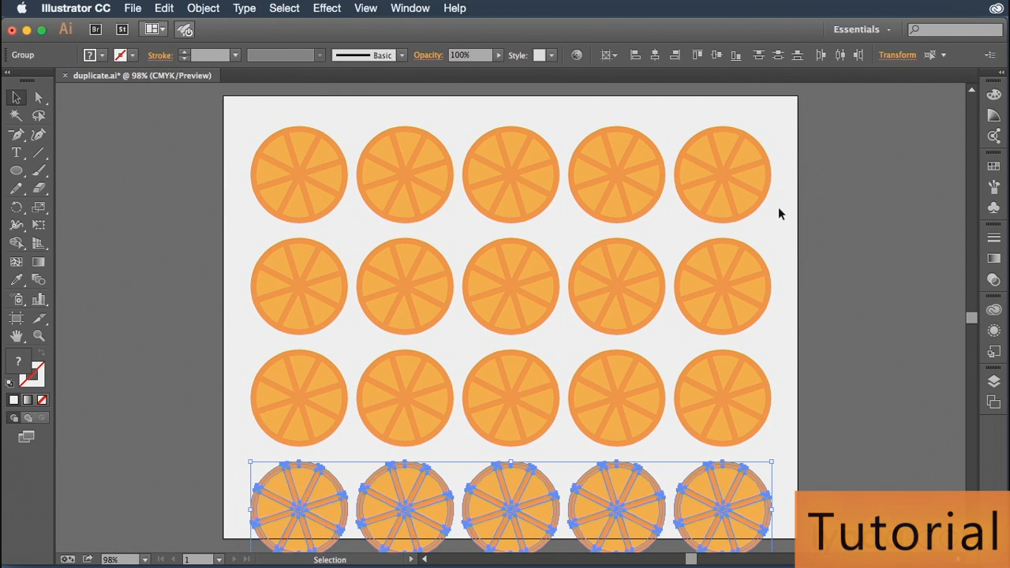
click(817, 245)
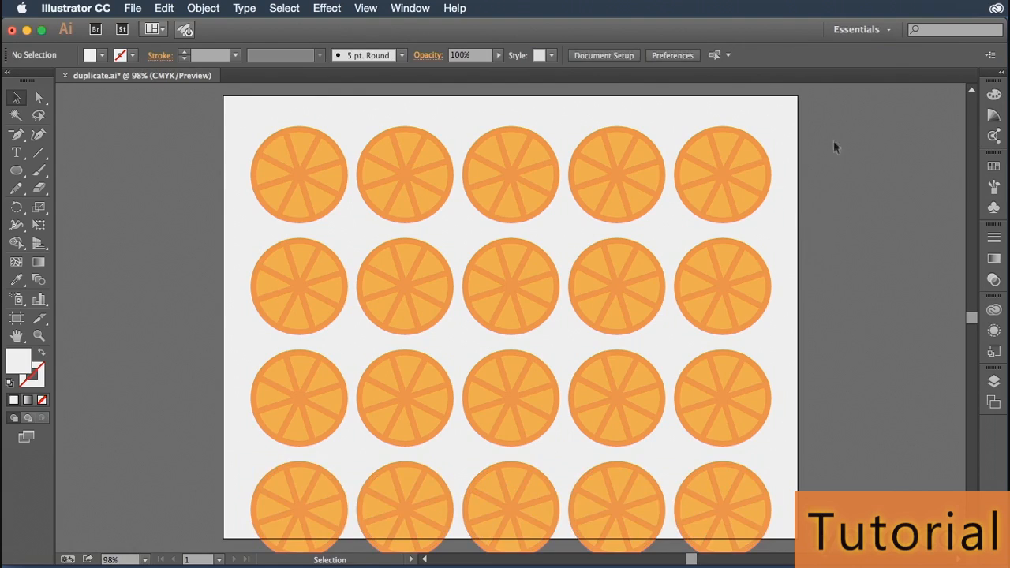
Move the whole grid of orange slices up so all four rows fit vertically centred on the artboard
drag(834, 143, 229, 526)
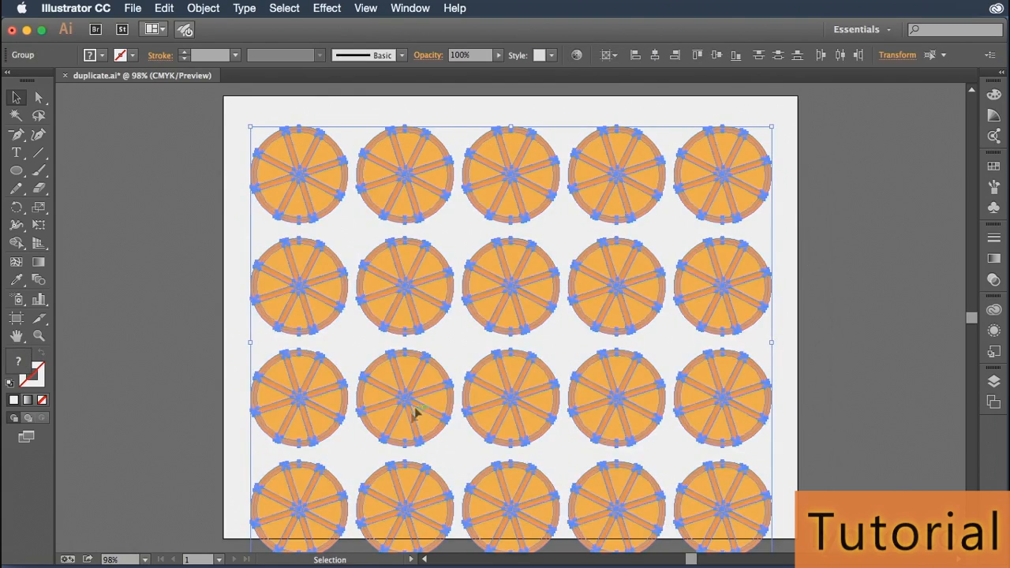
drag(424, 406, 421, 383)
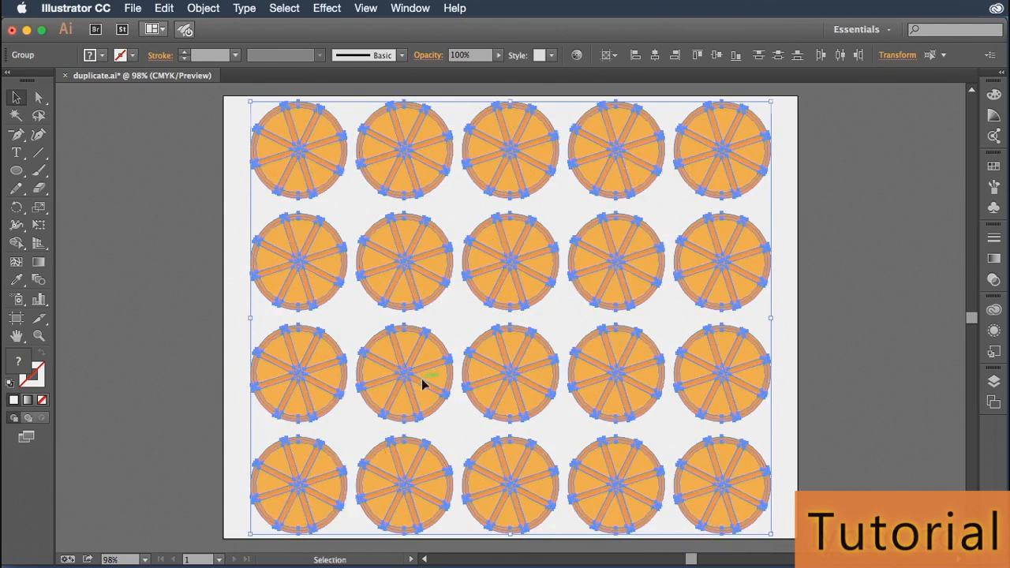
click(814, 323)
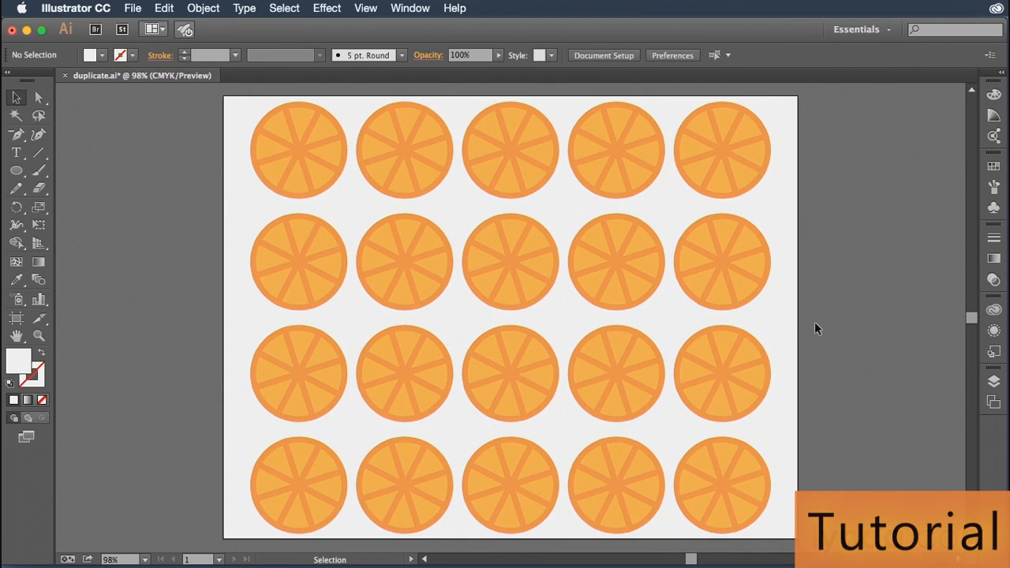